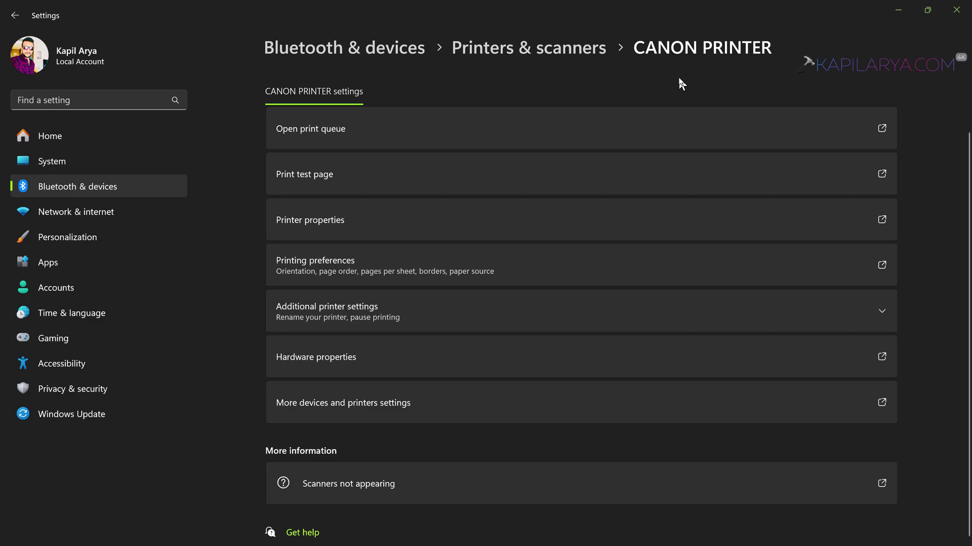
Step: Go back to Printers & scanners and reopen the CANON PRINTER settings page
{"action": "left_click", "coordinate": [571, 48]}
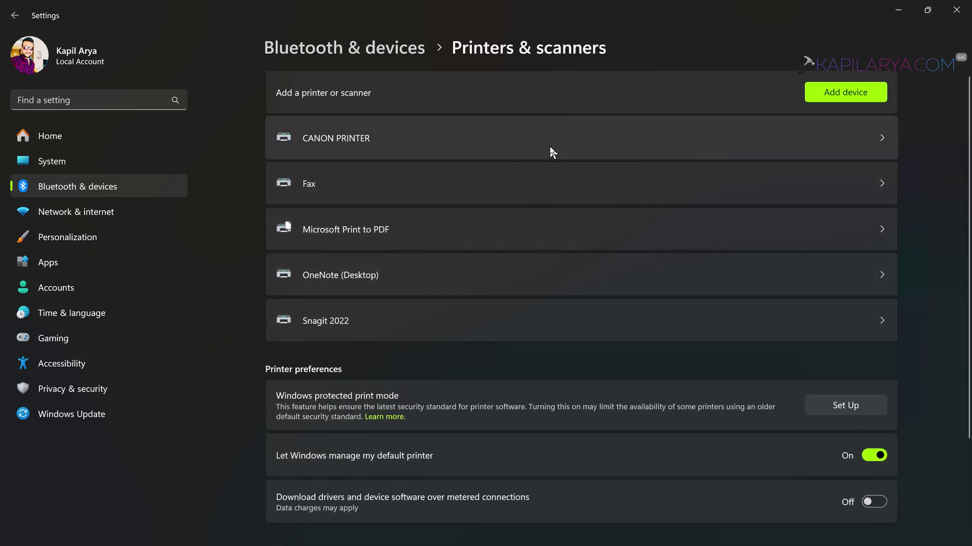
{"action": "left_click", "coordinate": [687, 138]}
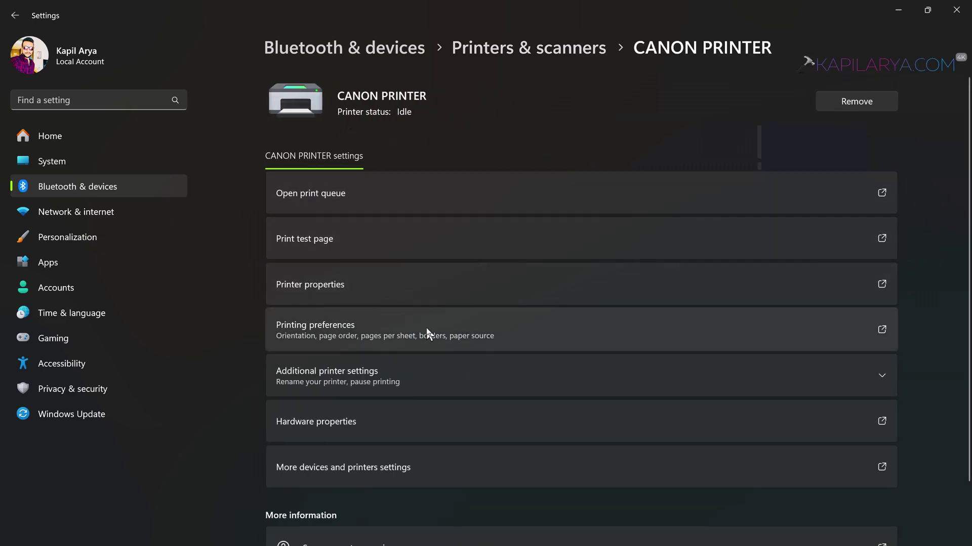
Step: Open the CANON PRINTER Properties, move the dialog up-left, and show its Maintenance tab
{"action": "left_click", "coordinate": [450, 284]}
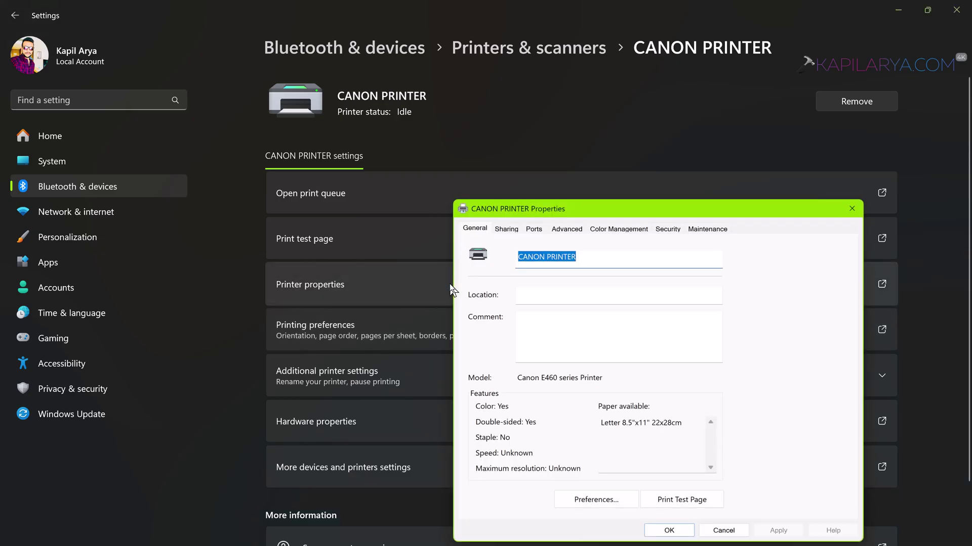
{"action": "left_click_drag", "start_coordinate": [566, 211], "coordinate": [445, 101]}
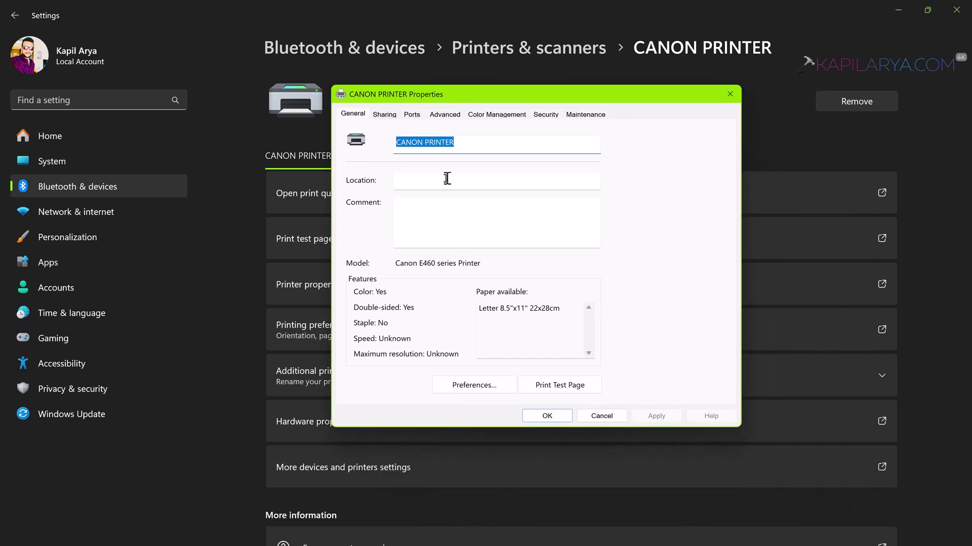
{"action": "left_click", "coordinate": [591, 116]}
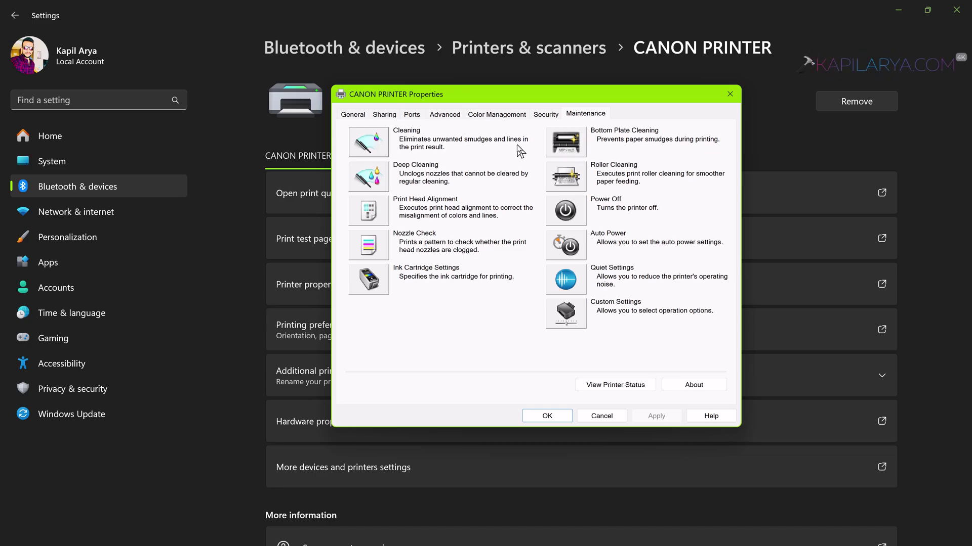
{"action": "left_click", "coordinate": [377, 147]}
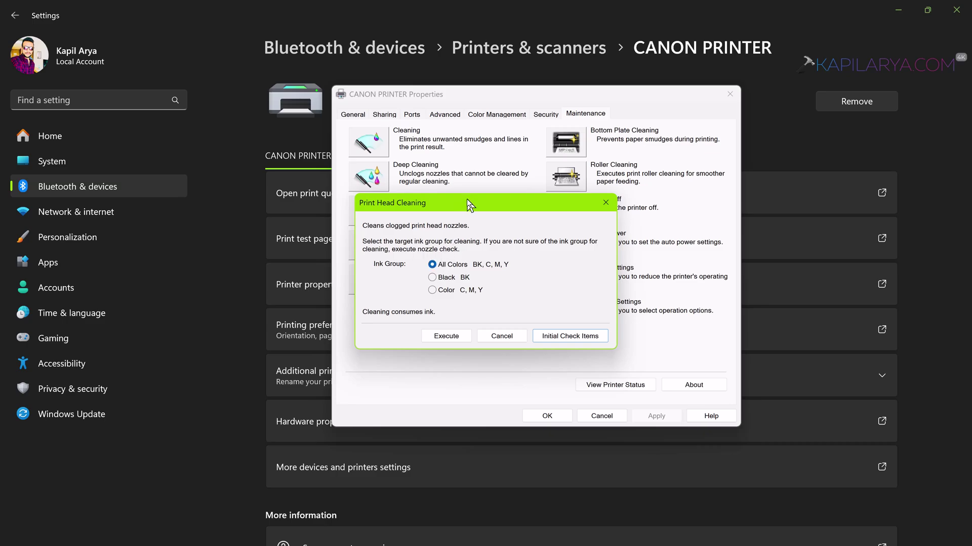
{"action": "left_click_drag", "start_coordinate": [469, 213], "coordinate": [642, 311]}
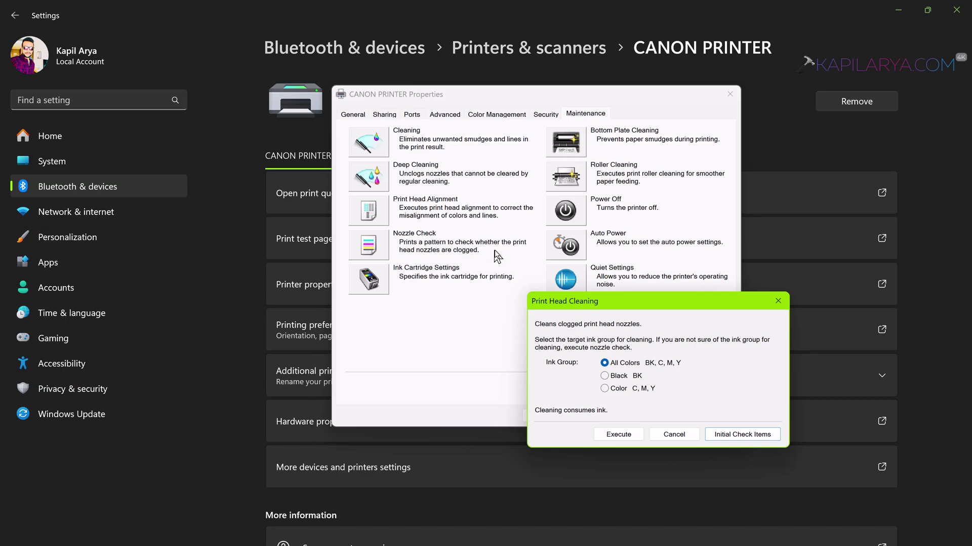
{"action": "left_click", "coordinate": [777, 302]}
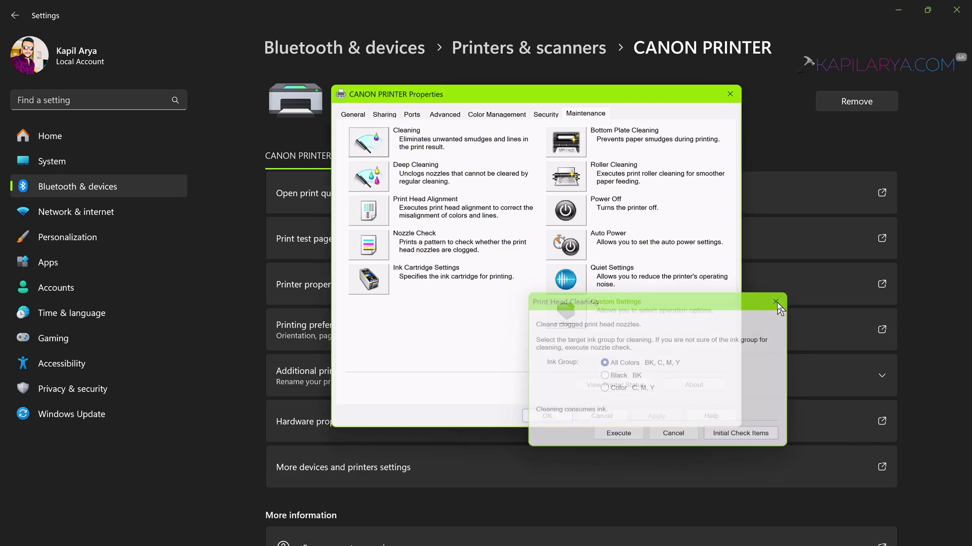
Step: Print the Nozzle Check pattern and bring the 'do not start another operation' warning forward
{"action": "left_click", "coordinate": [370, 252]}
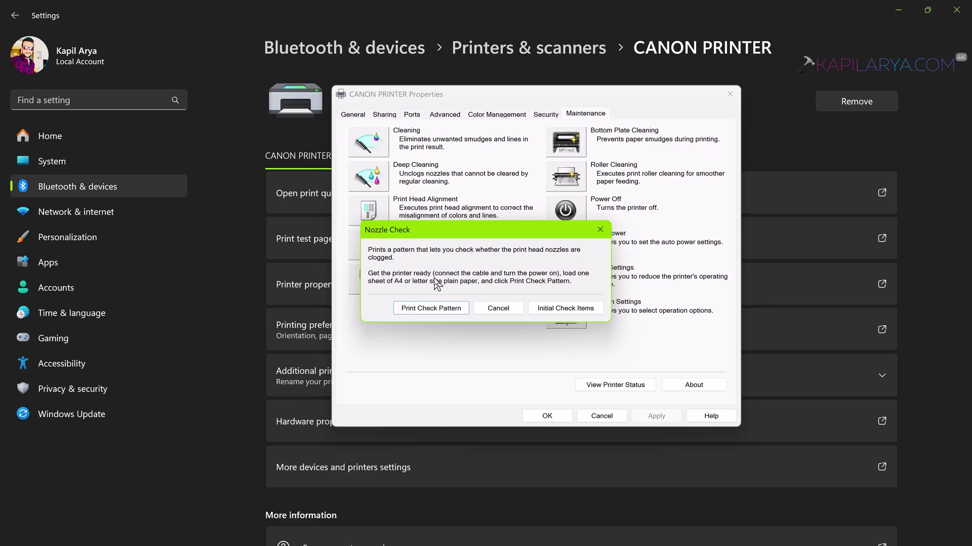
{"action": "left_click", "coordinate": [430, 308]}
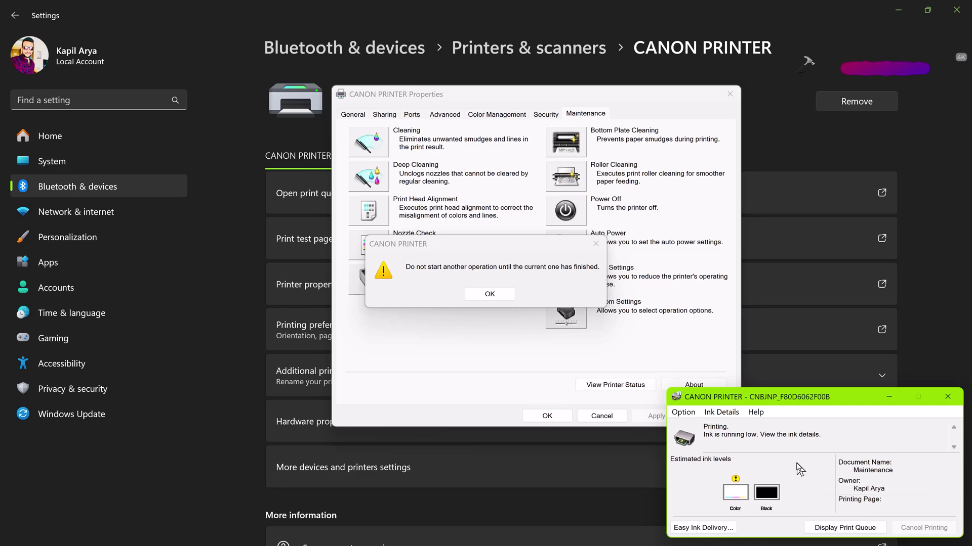
{"action": "left_click", "coordinate": [582, 305]}
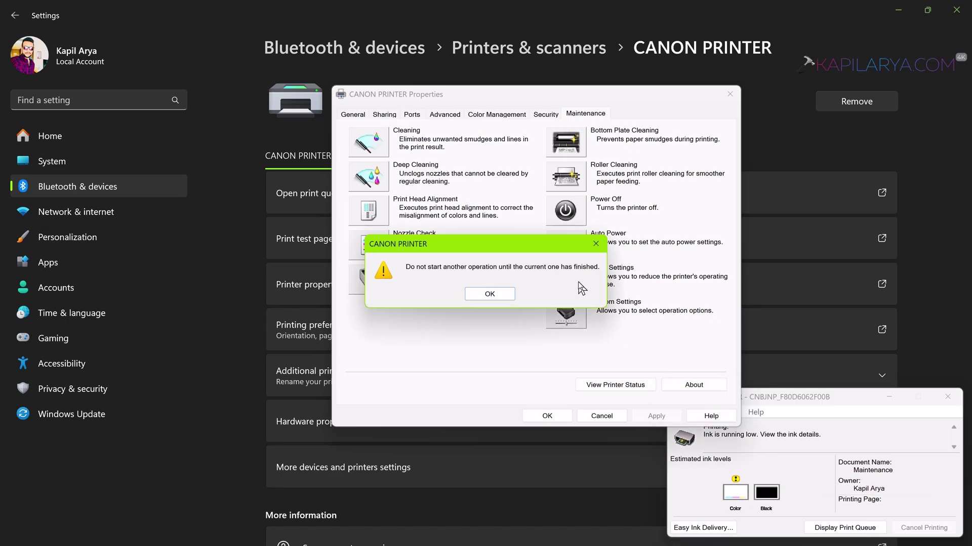
Step: Dismiss the busy warning and exit Pattern Check without running cleaning
{"action": "key", "text": "Return"}
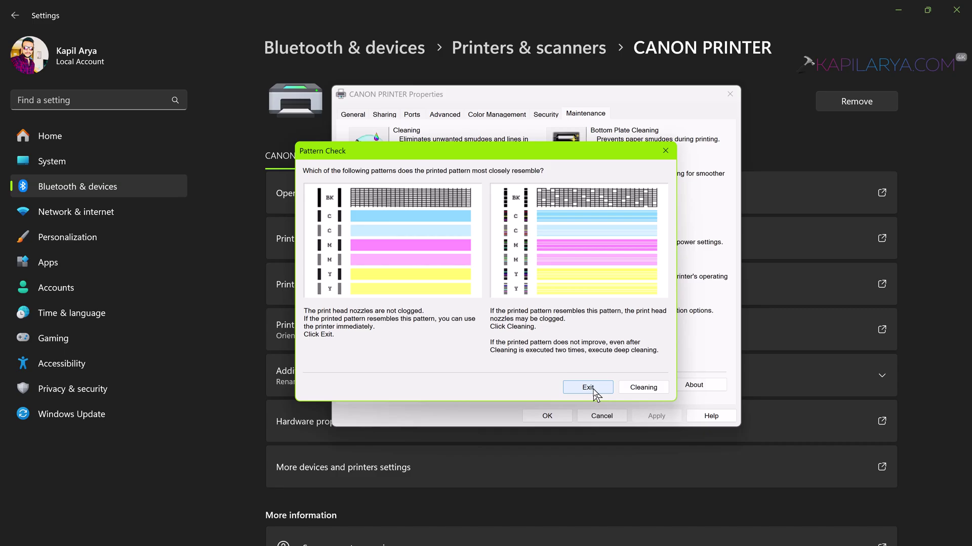
{"action": "left_click", "coordinate": [593, 389]}
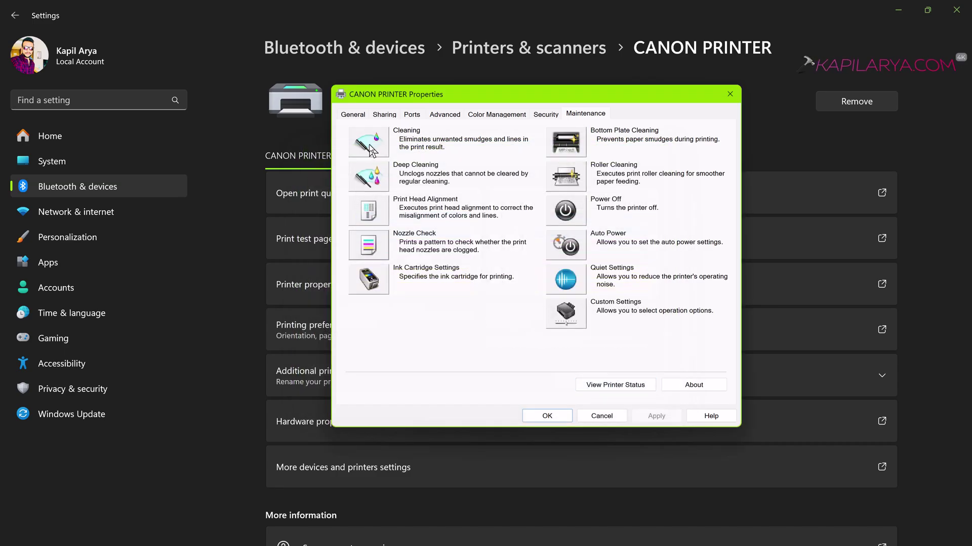
Step: Run Print Head Cleaning on the Black ink group, skipping the follow-up nozzle check
{"action": "left_click", "coordinate": [369, 145]}
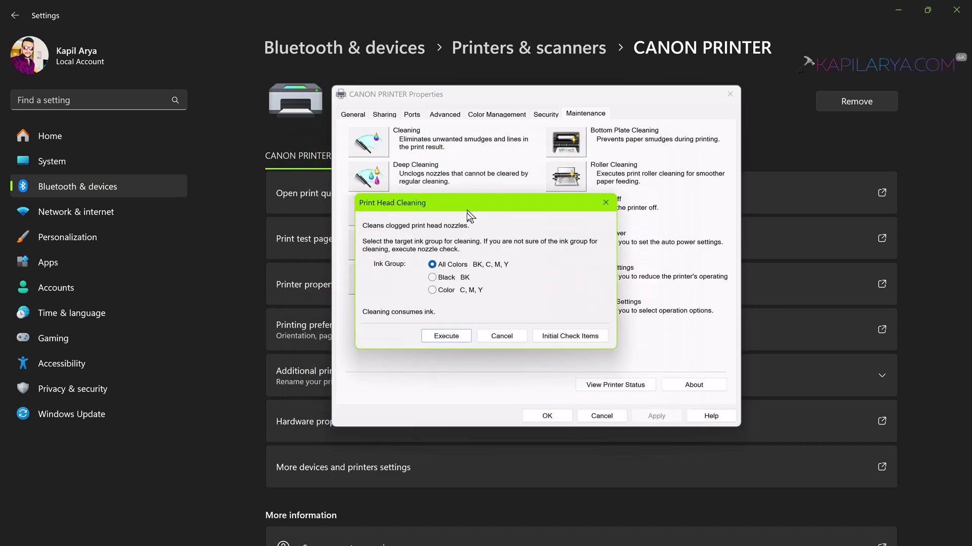
{"action": "left_click", "coordinate": [433, 278]}
{"action": "left_click", "coordinate": [454, 336]}
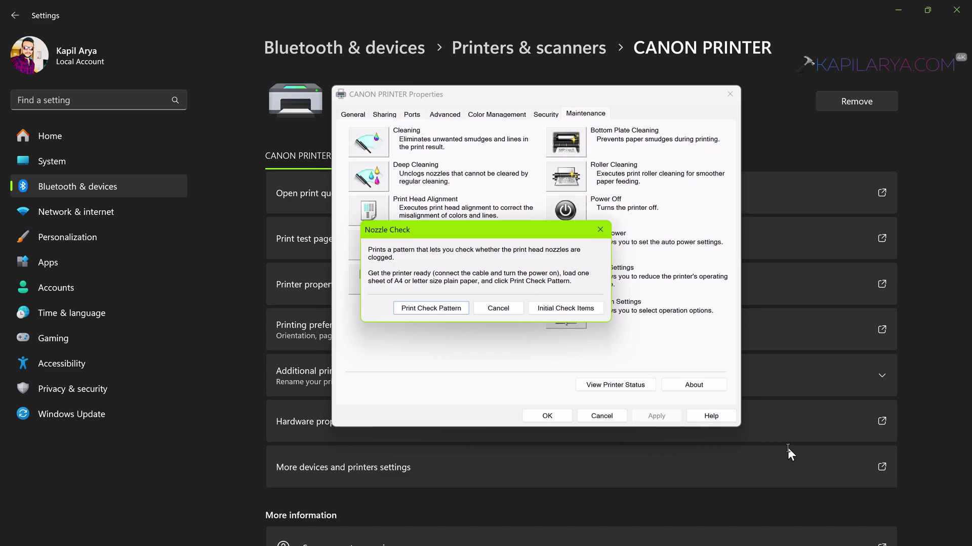
{"action": "left_click", "coordinate": [494, 309]}
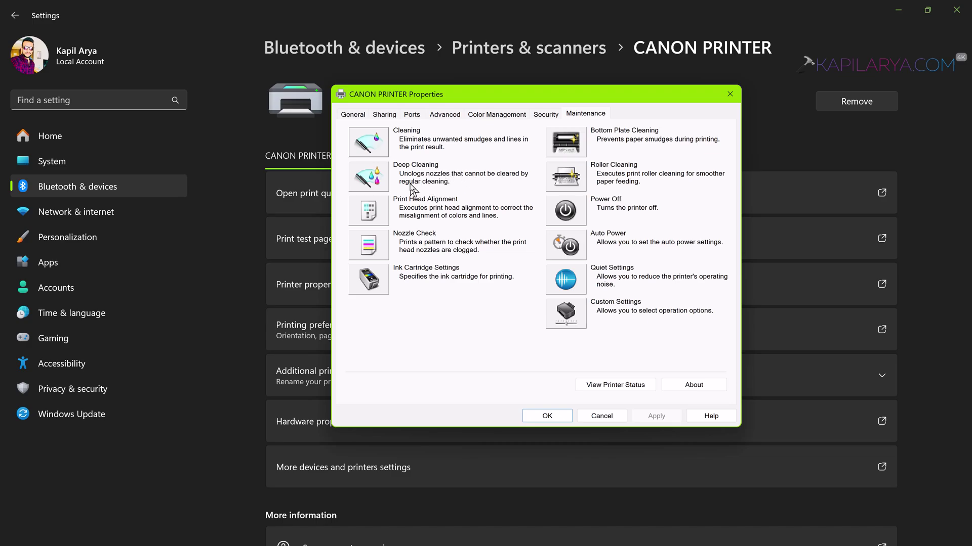
Step: Deep-clean the Black (BK) print head, then cancel the follow-up nozzle check
{"action": "left_click", "coordinate": [377, 185]}
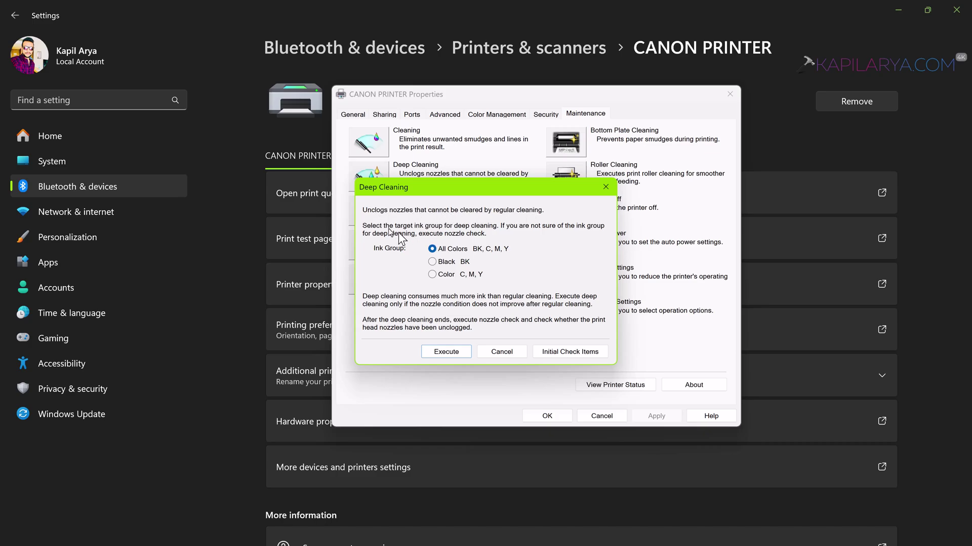
{"action": "left_click", "coordinate": [432, 261]}
{"action": "left_click", "coordinate": [451, 353]}
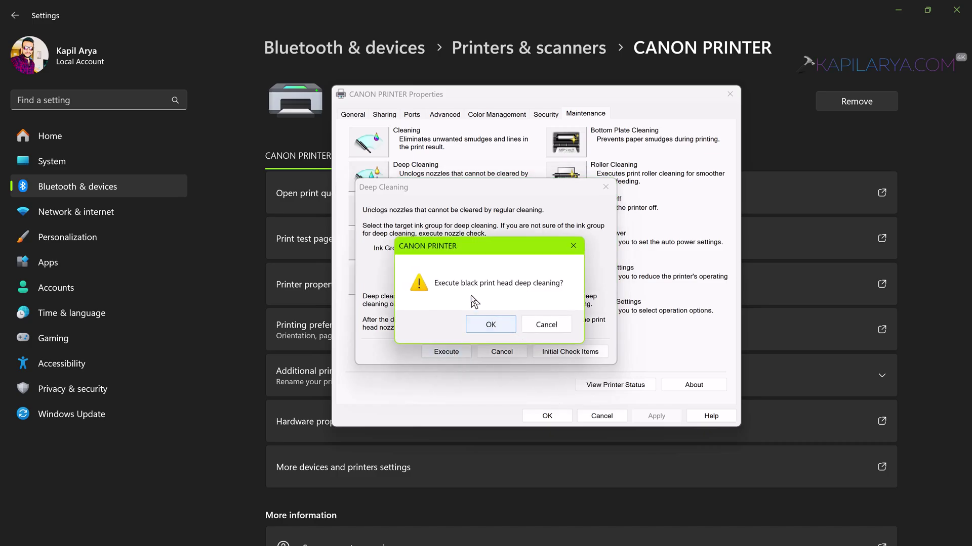
{"action": "left_click", "coordinate": [480, 327]}
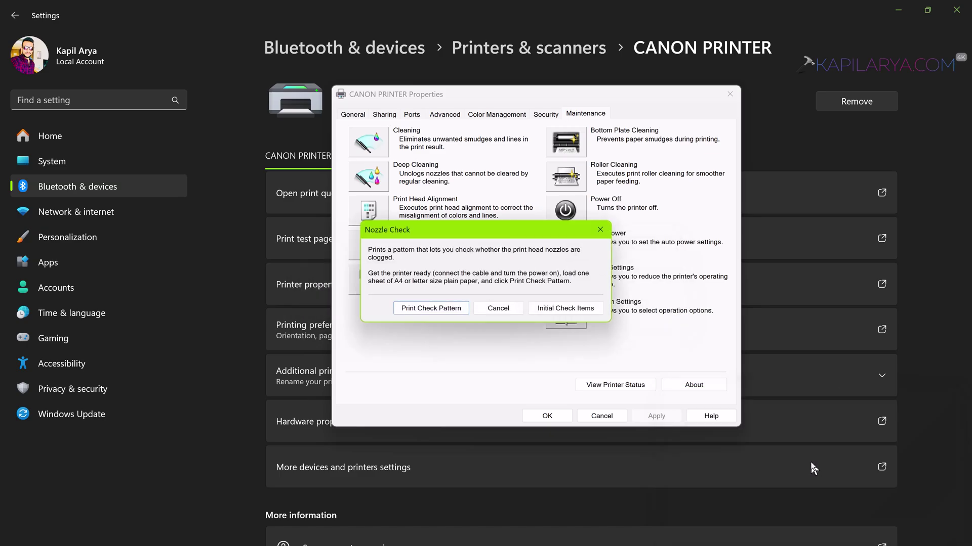
{"action": "left_click", "coordinate": [498, 308]}
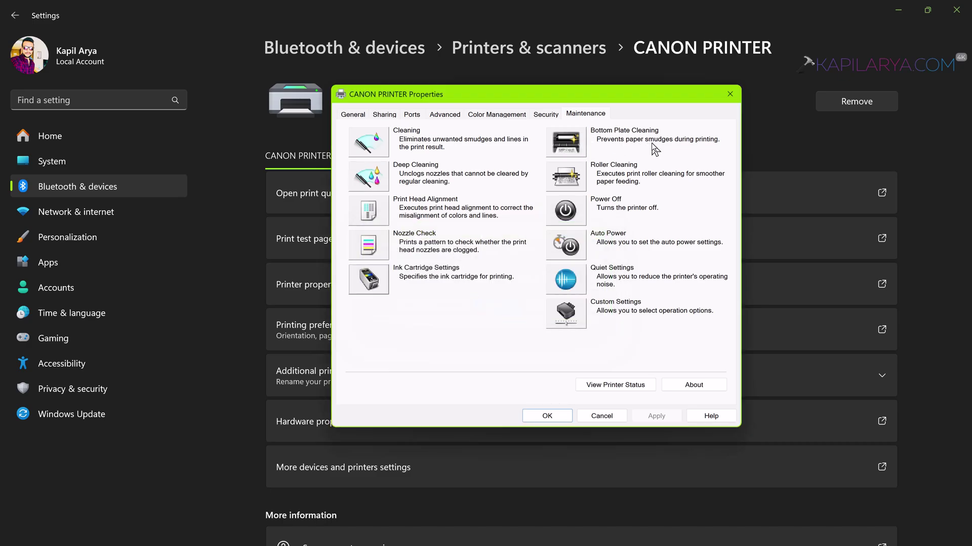
Step: Start Bottom Plate Cleaning and dismiss the operation-in-progress warning with Enter
{"action": "left_click", "coordinate": [576, 146]}
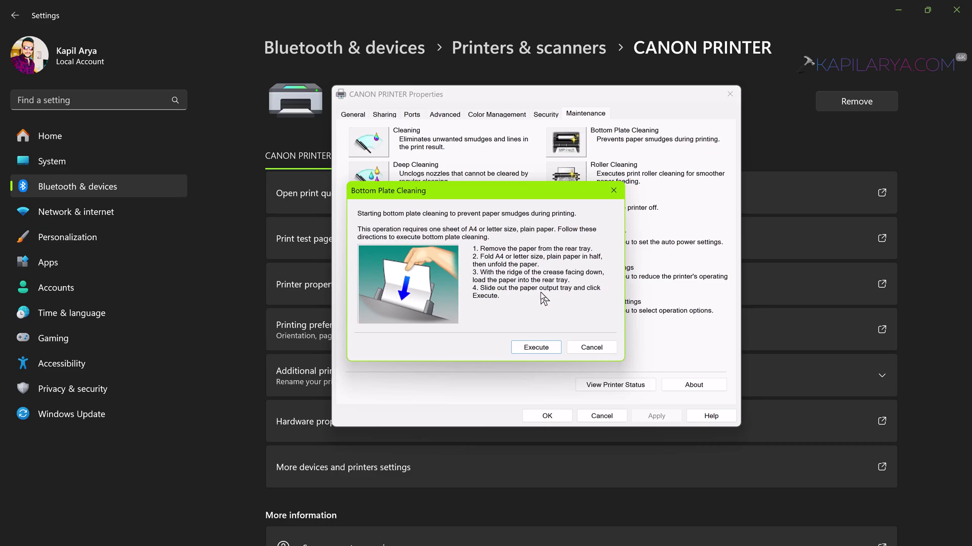
{"action": "left_click", "coordinate": [534, 350]}
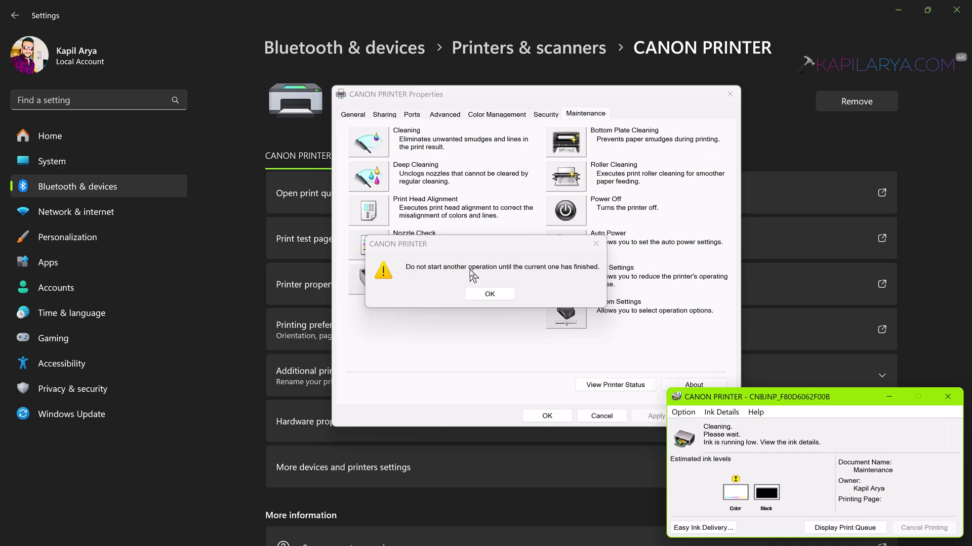
{"action": "key", "text": "Return"}
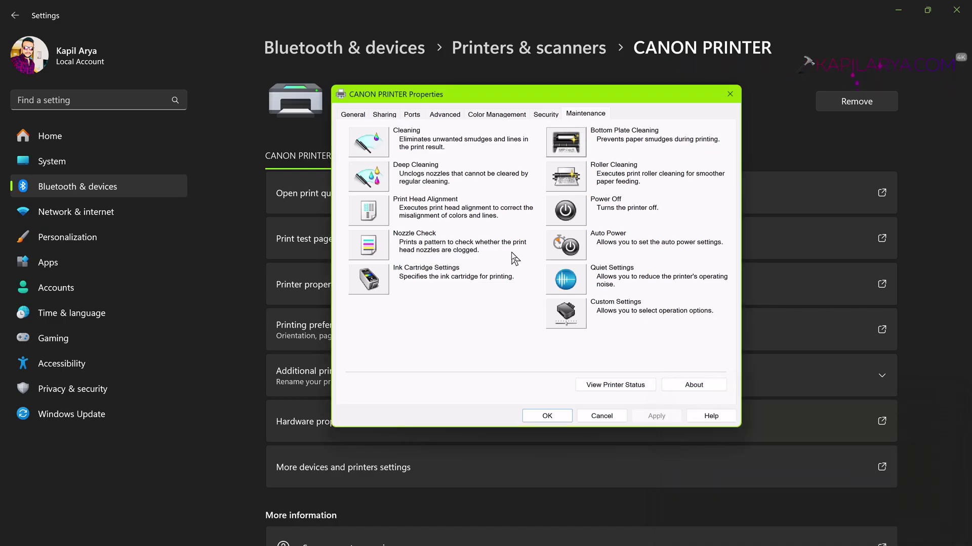
Step: Run feed Roller Cleaning, confirming each prompt, and acknowledge the completion message
{"action": "left_click", "coordinate": [574, 182]}
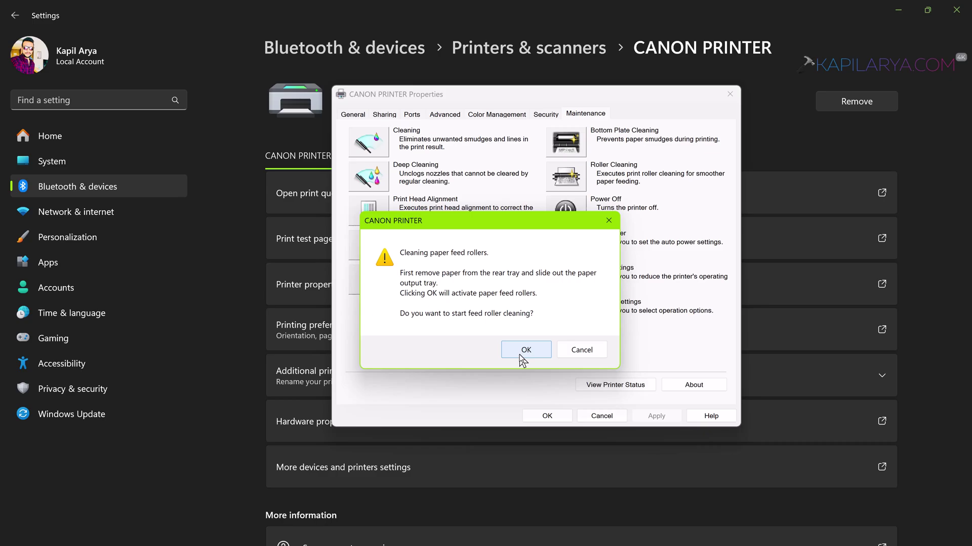
{"action": "left_click", "coordinate": [521, 354]}
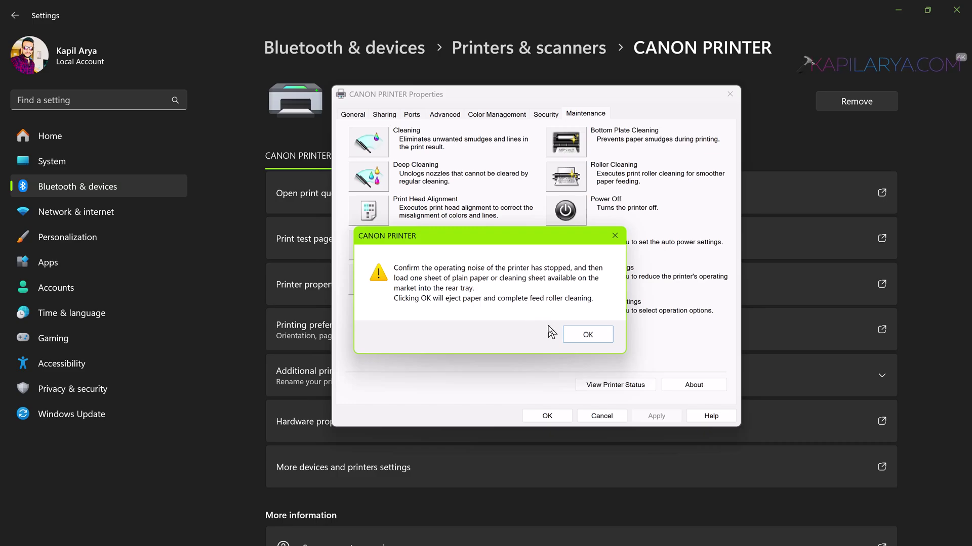
{"action": "left_click", "coordinate": [585, 335]}
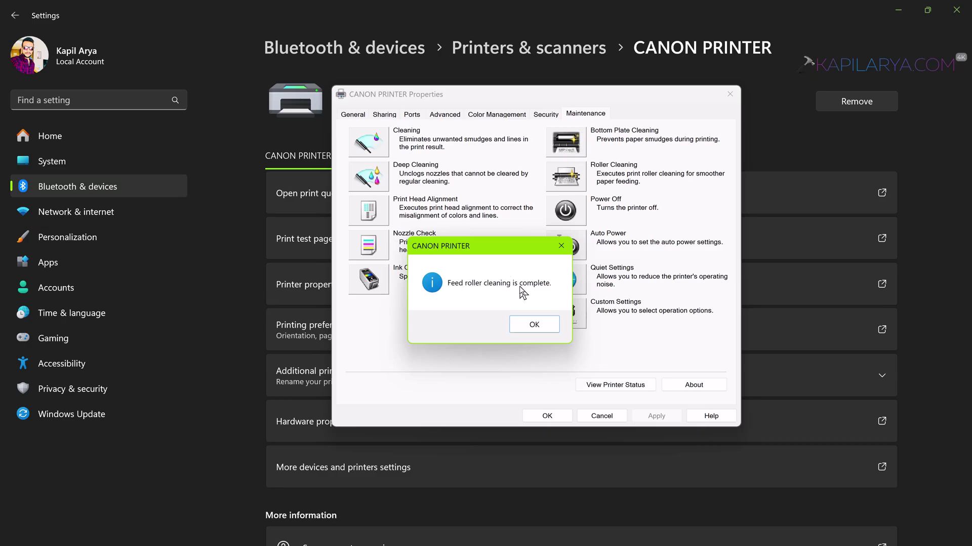
{"action": "left_click", "coordinate": [521, 332]}
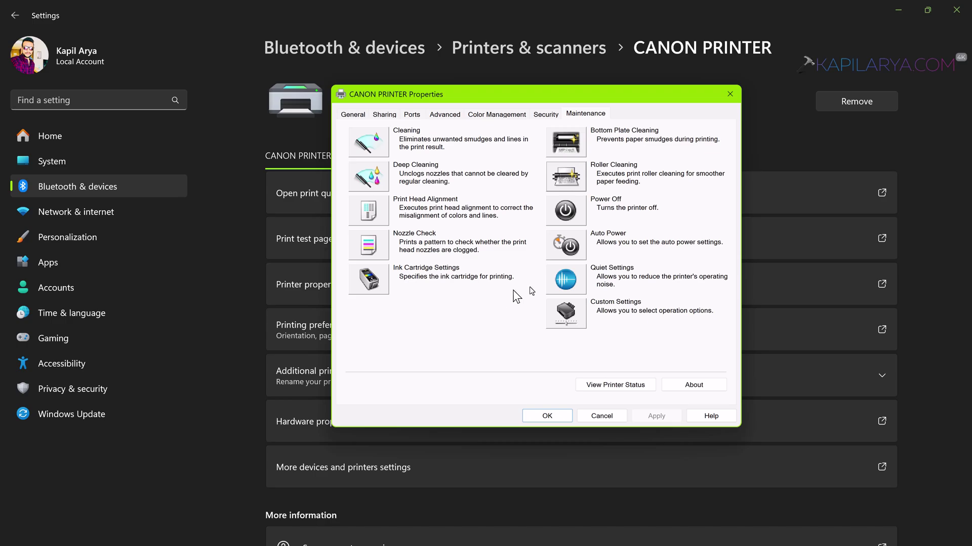